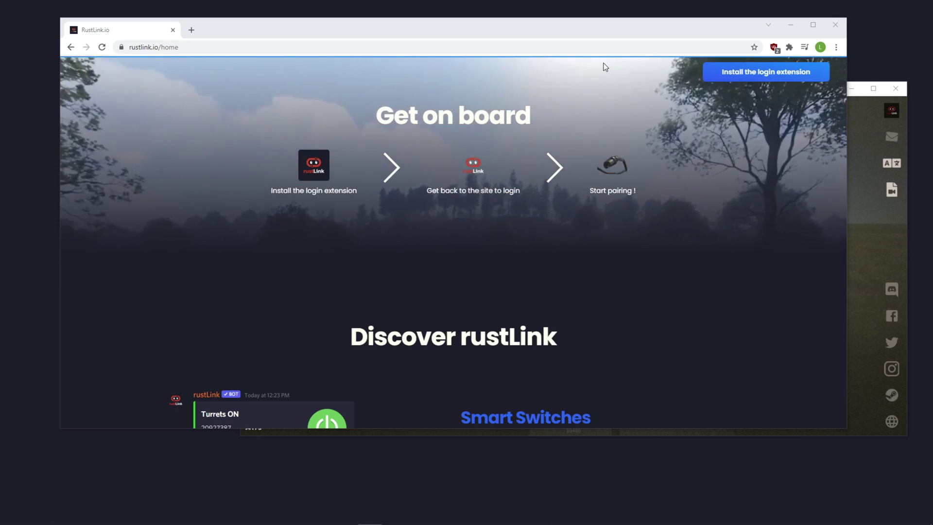
Step: Install the rustLink extension via 'Ajouter à Chrome', then go back to rustlink.io
double_click(162, 47)
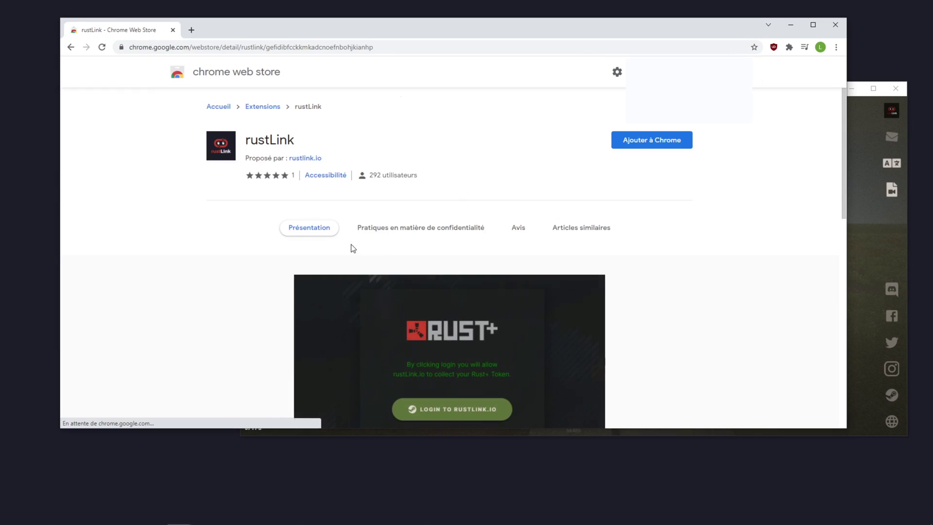
click(634, 150)
click(482, 138)
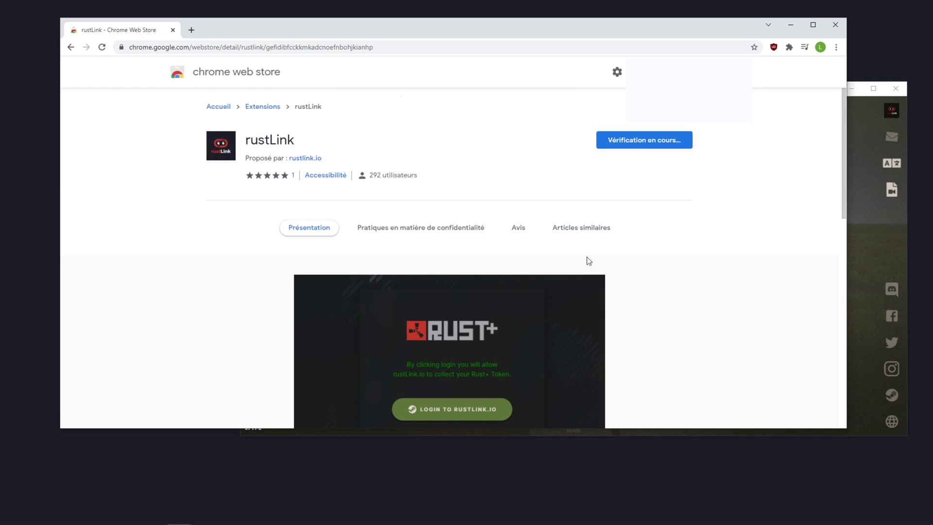
click(580, 235)
click(773, 61)
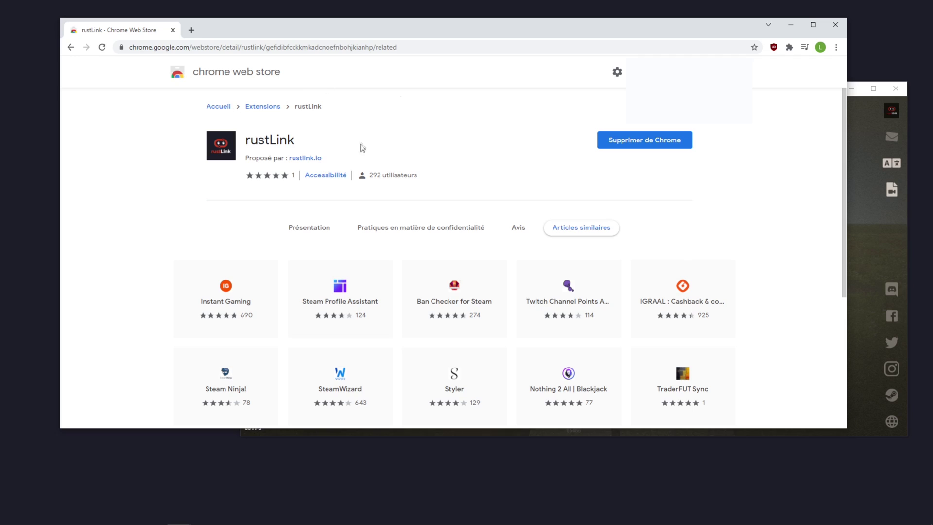
click(306, 162)
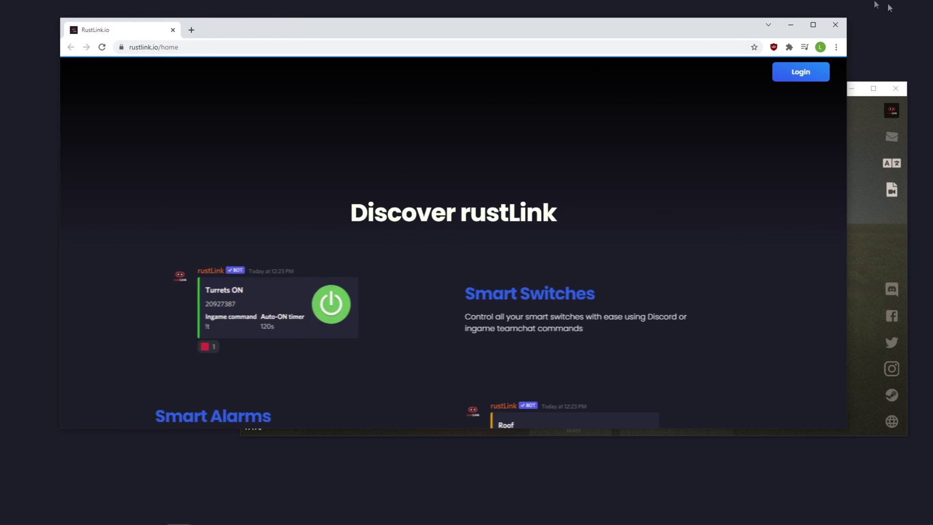
Step: Log in to rustLink.io through the Rust+ page using Steam sign-in
click(801, 72)
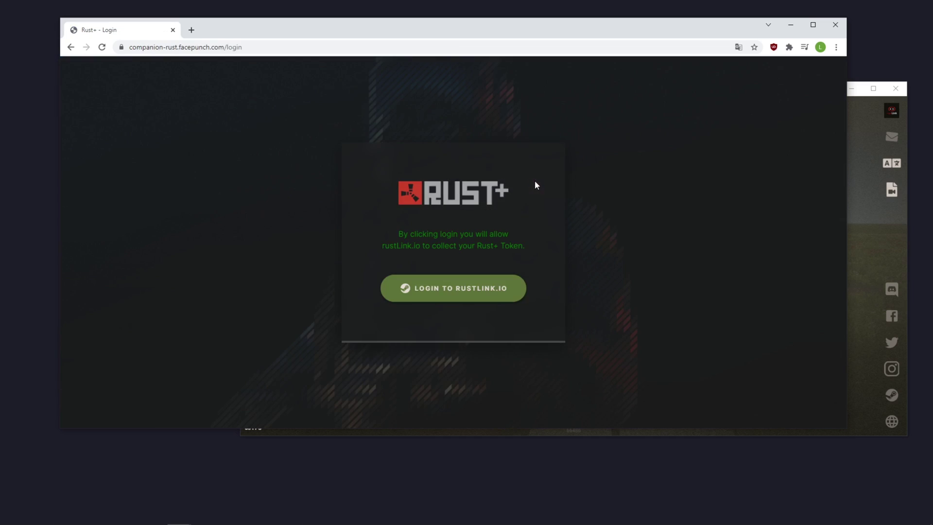
click(452, 284)
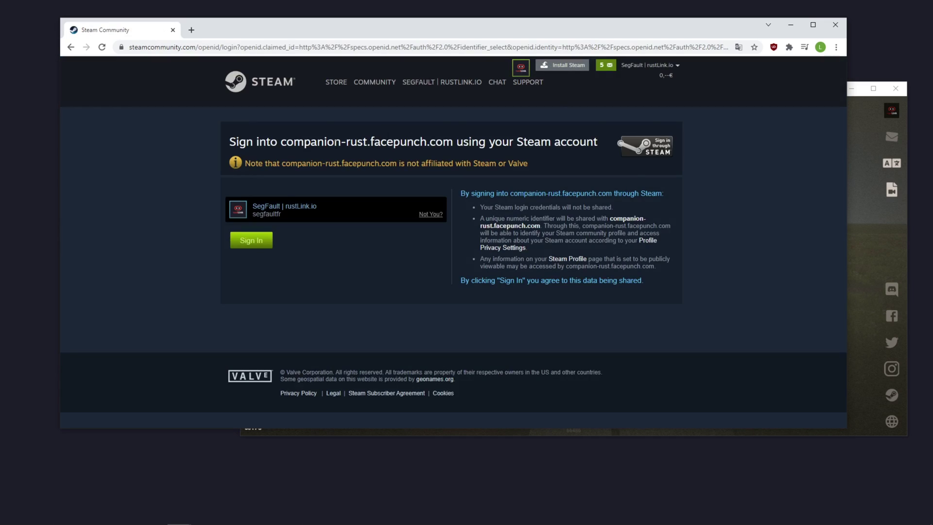
click(263, 250)
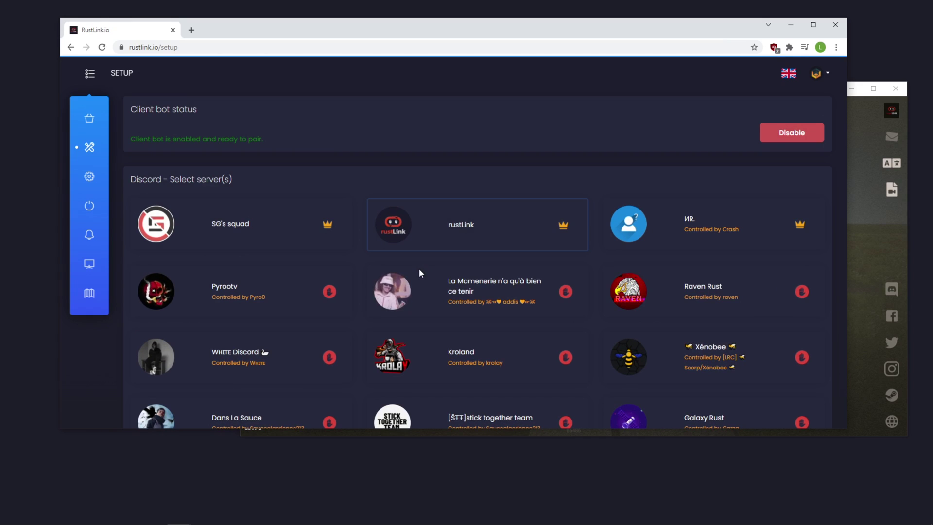
Step: Scroll the setup page's Discord server list and choose 'Add a new discord'
scroll(393, 156, down, 1)
scroll(393, 156, down, 1)
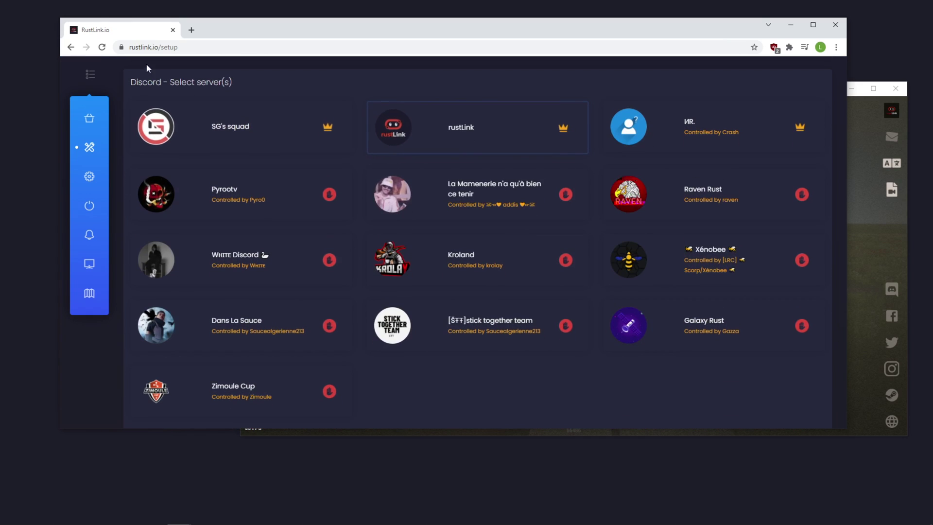
scroll(302, 95, down, 1)
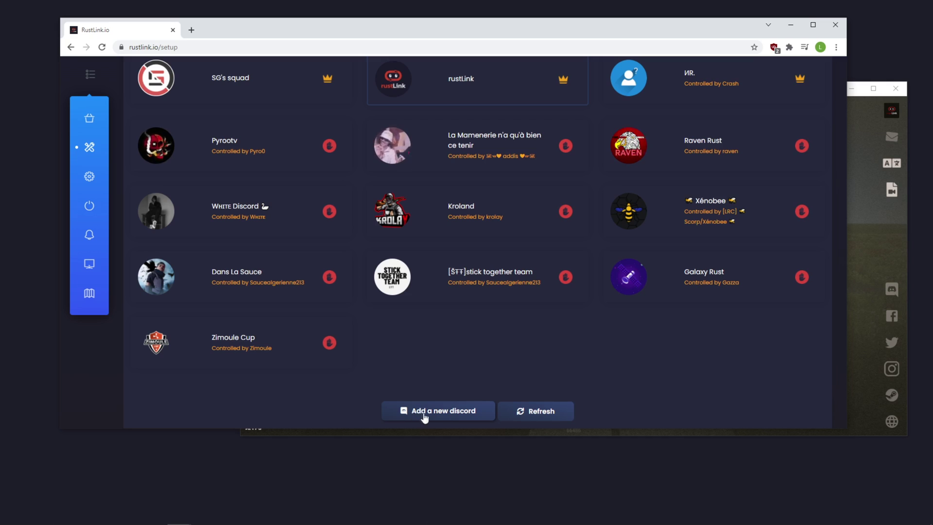
click(450, 416)
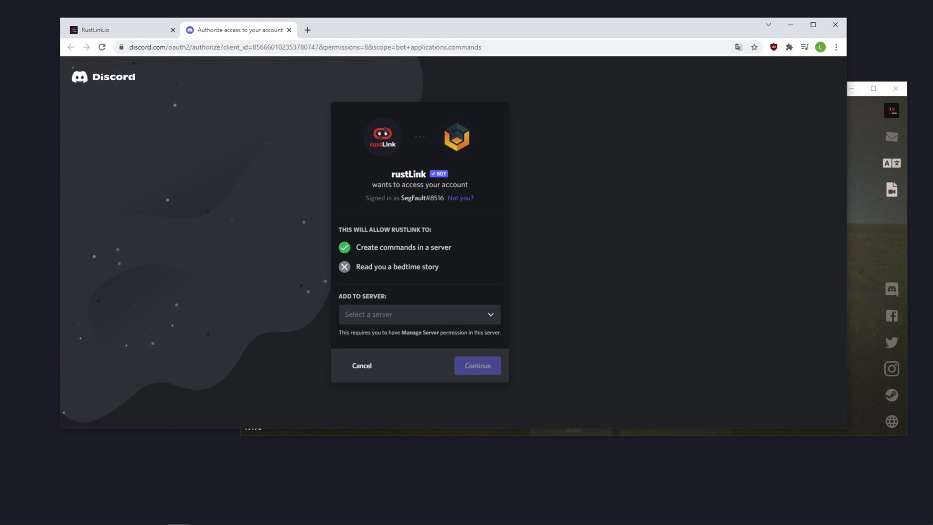
Step: Add the rustLink bot to the user's own server, keeping Administrator permission
click(368, 323)
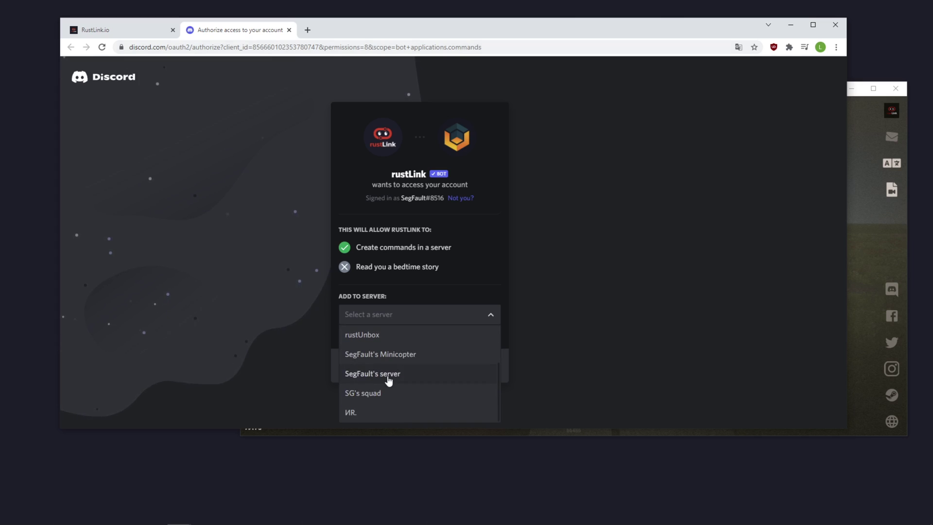
click(389, 375)
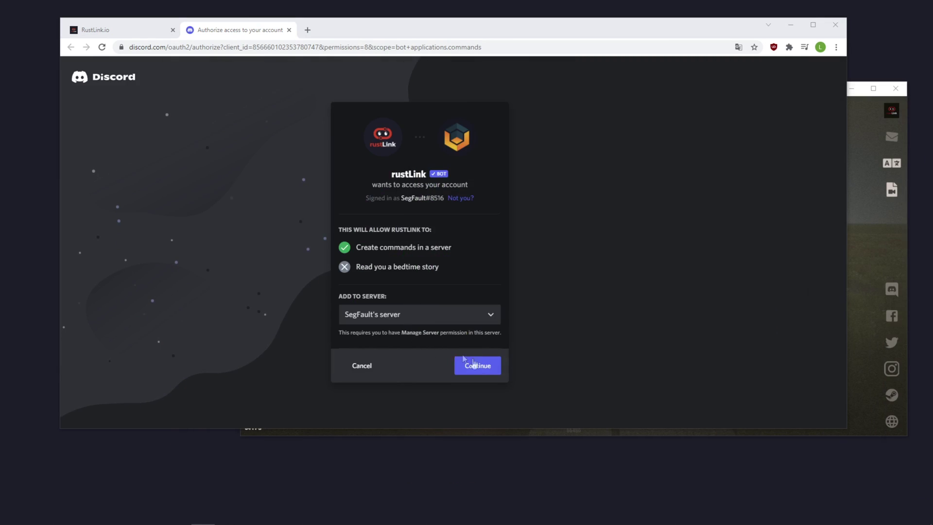
click(472, 365)
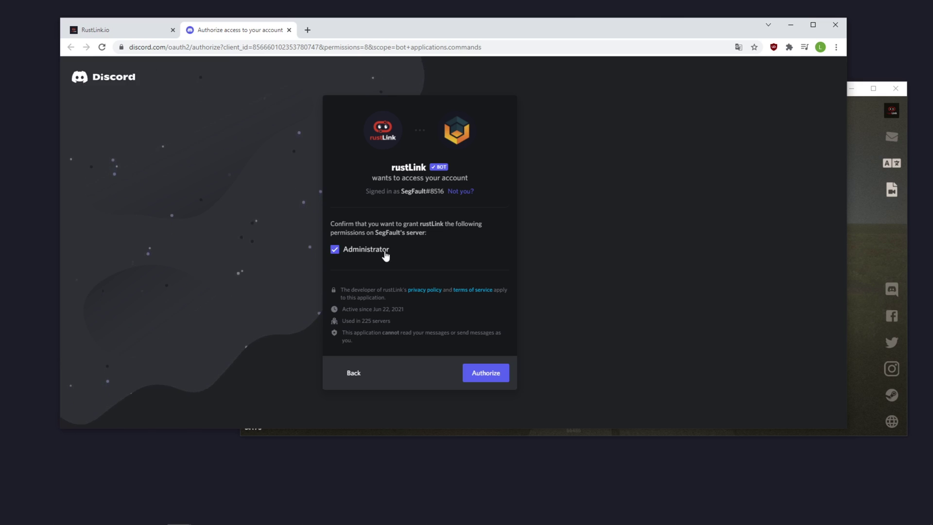
click(481, 375)
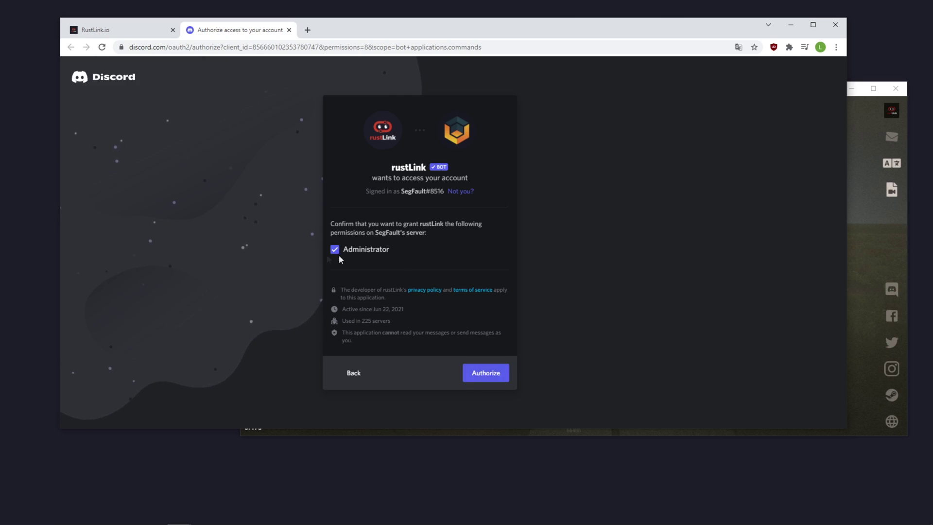
Step: Authorize the bot, solve the motorcycle hCaptcha, and return to the rustLink tab
click(484, 381)
click(362, 309)
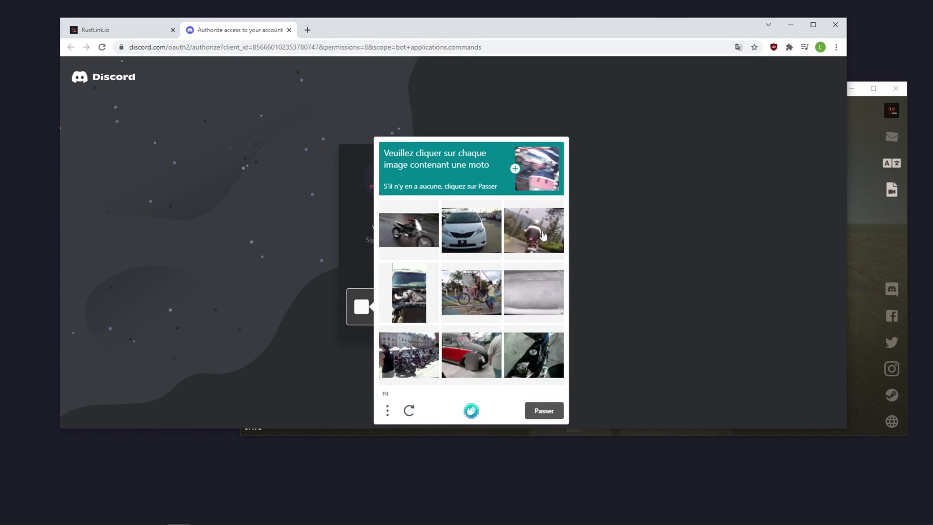
click(543, 235)
click(421, 225)
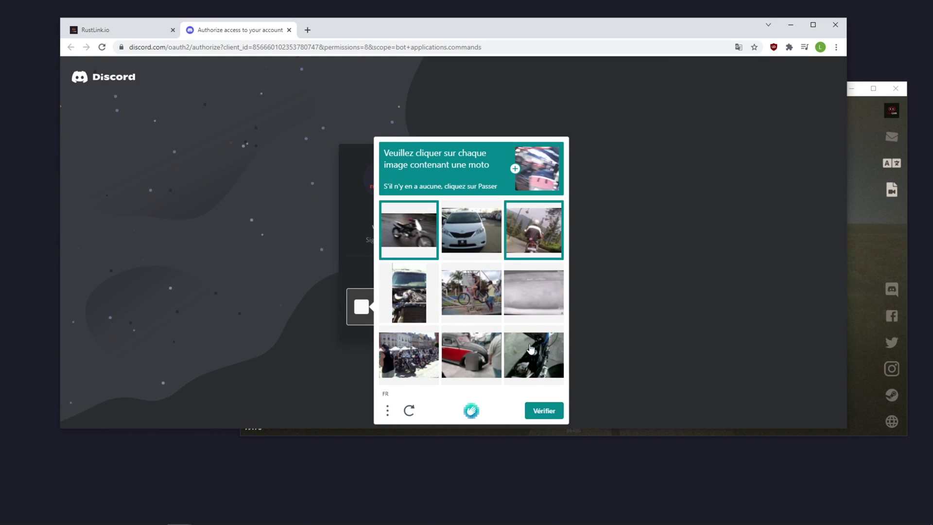
click(531, 349)
click(545, 411)
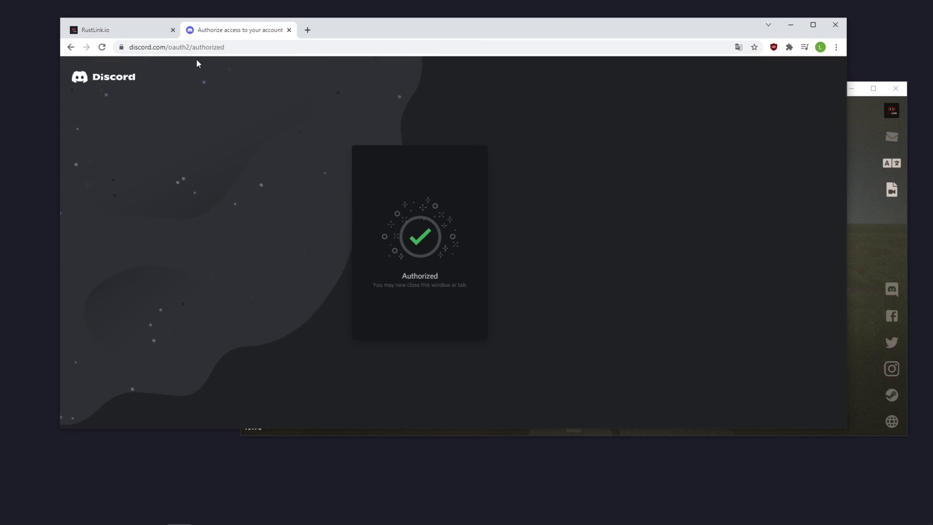
click(142, 33)
Step: Refresh rustLink's Discord server list and select the newly added server
scroll(389, 154, up, 1)
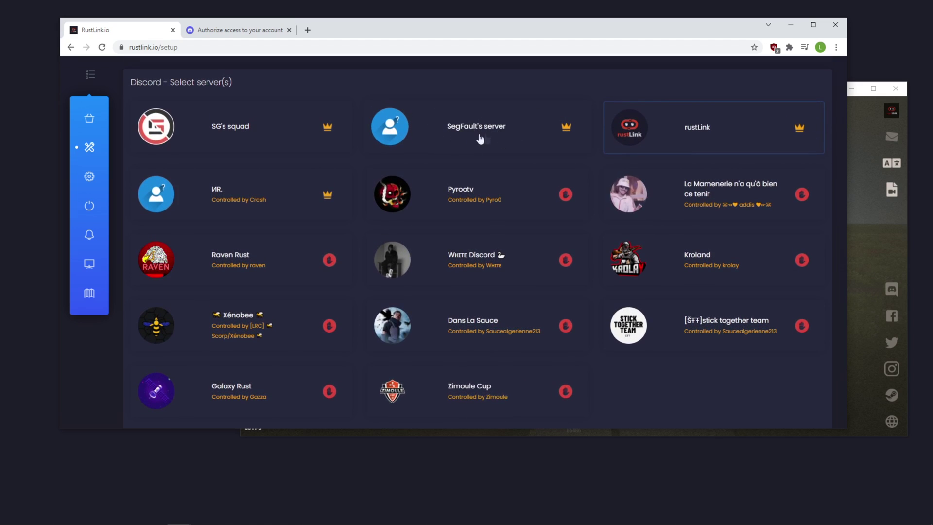
scroll(554, 300, down, 3)
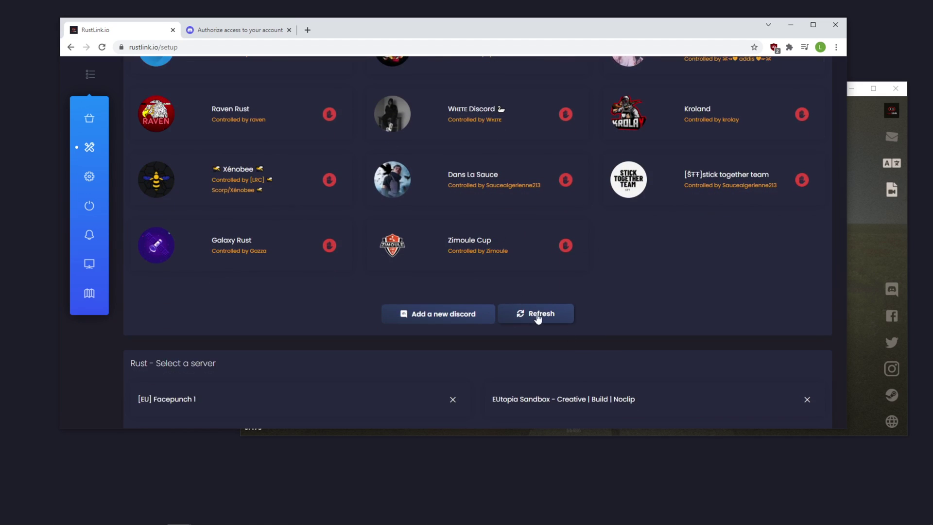
click(547, 319)
scroll(486, 253, up, 3)
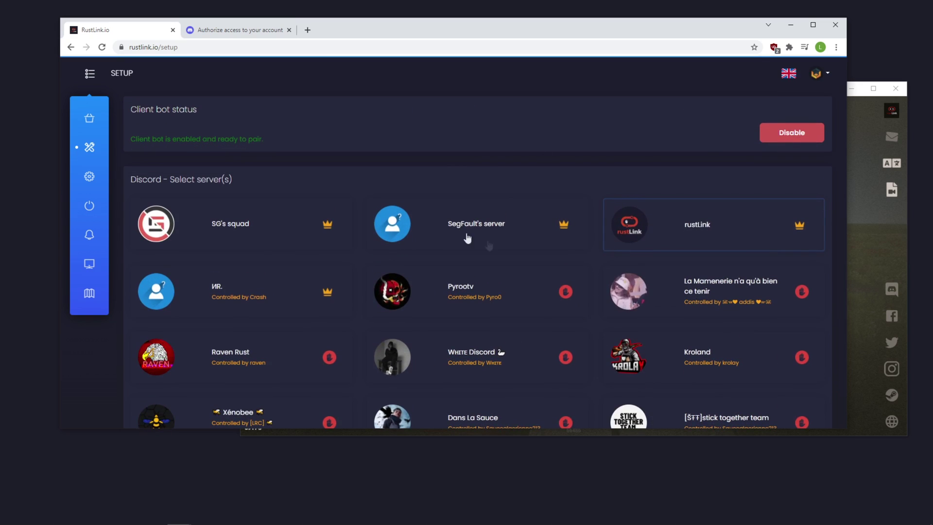
click(525, 221)
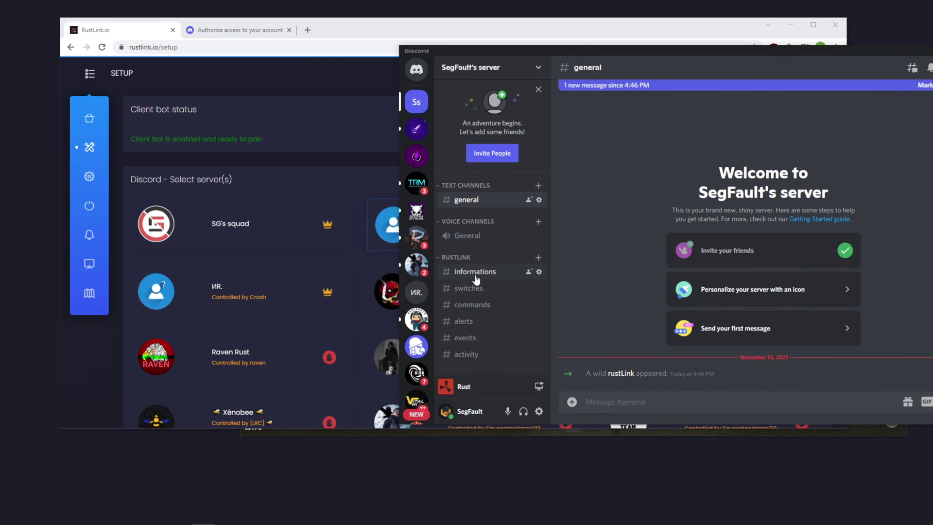
Step: Open #informations under RUSTLINK and rearrange the Discord and browser windows
click(477, 279)
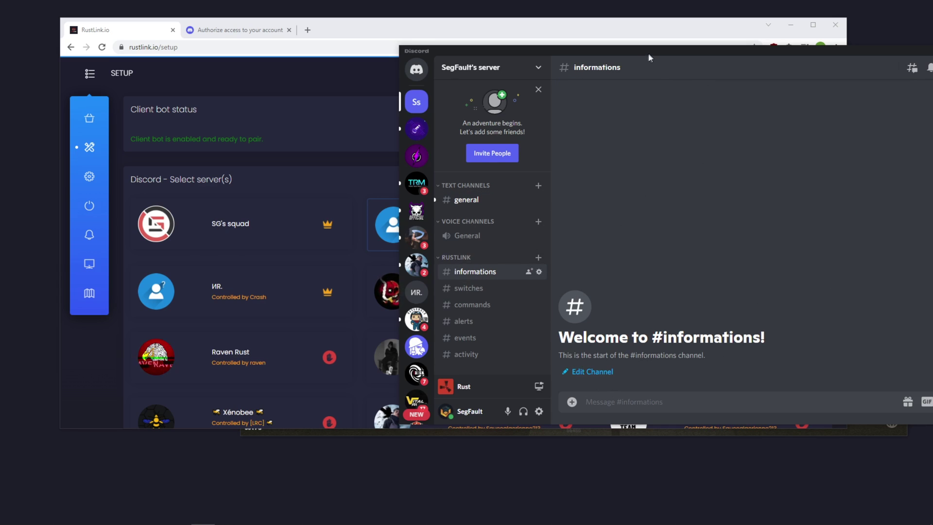
mouse_move(649, 58)
mouse_down()
mouse_move(489, 89)
mouse_move(511, 86)
mouse_up()
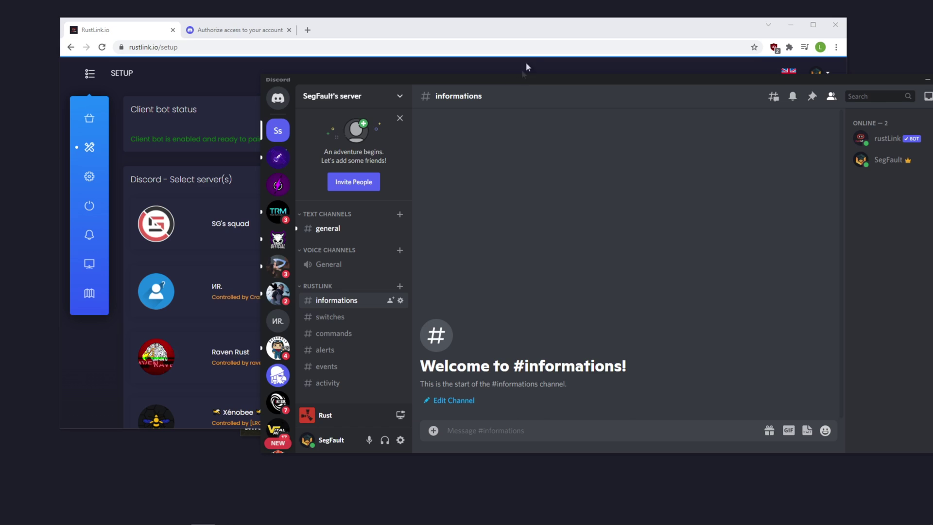
mouse_move(508, 28)
mouse_down()
mouse_move(428, 117)
mouse_move(430, 106)
mouse_move(633, 81)
mouse_up()
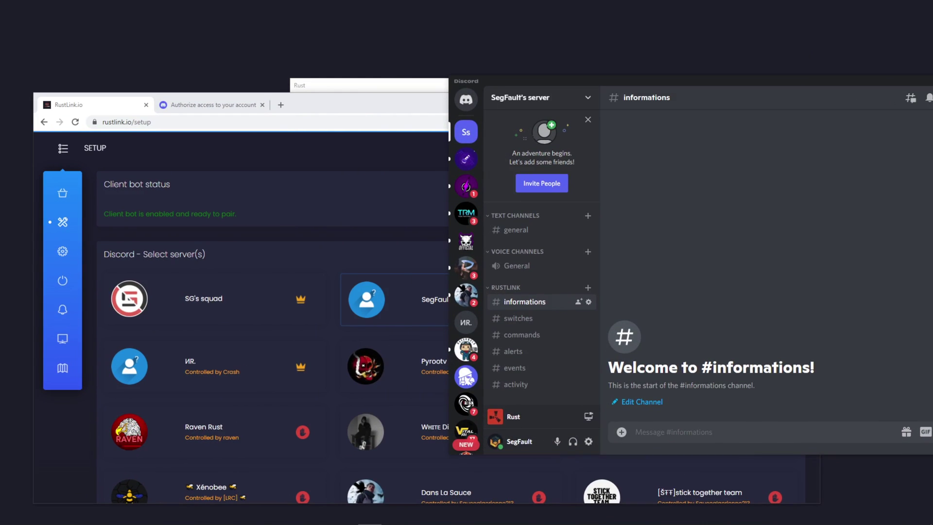
Step: Reopen Rust's menu, go to RUST+, and resend pairing for EUtopia Sandbox
click(419, 84)
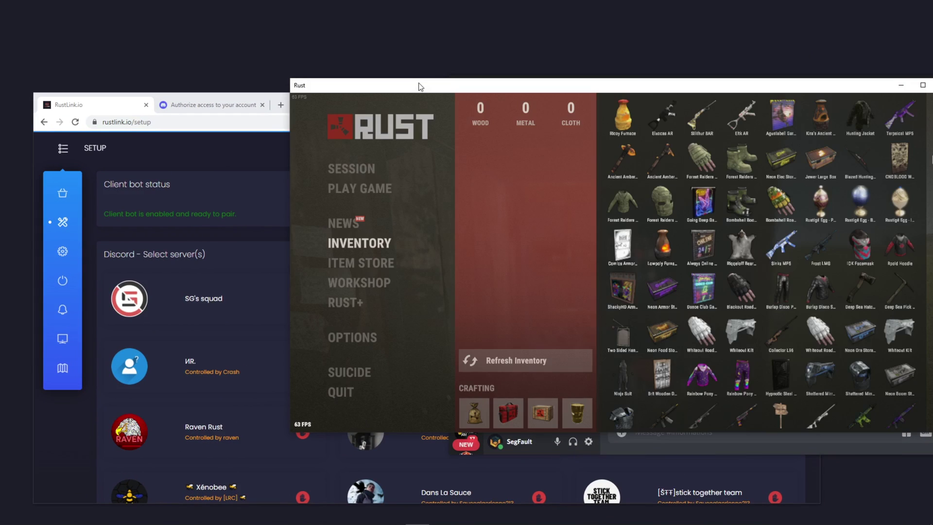
key(Escape)
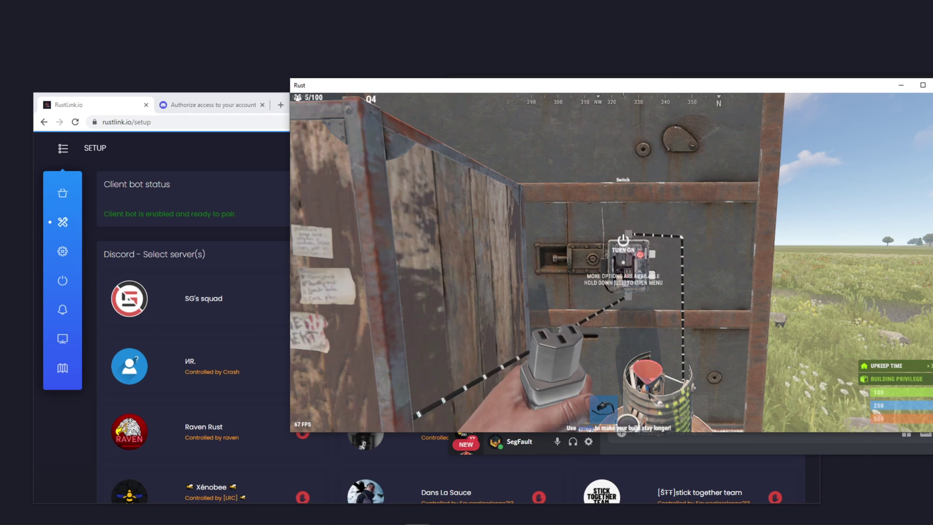
key(Escape)
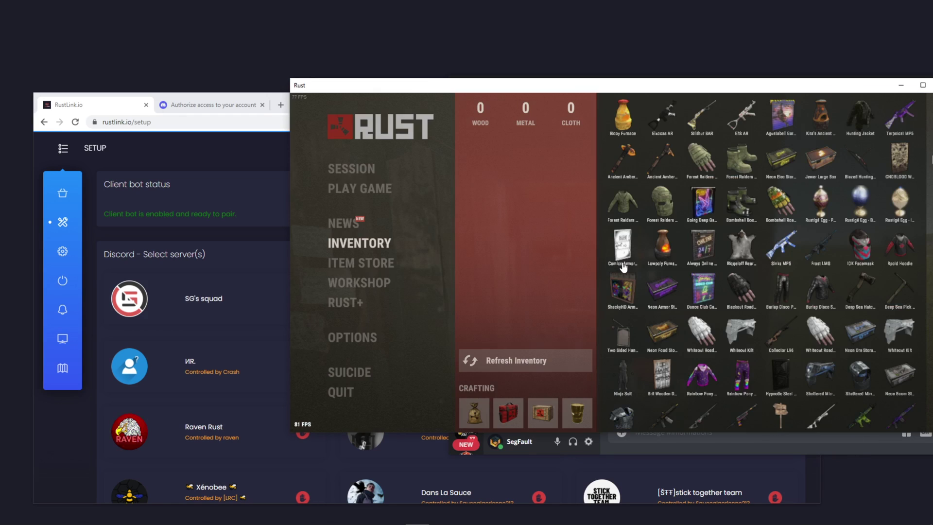
click(348, 308)
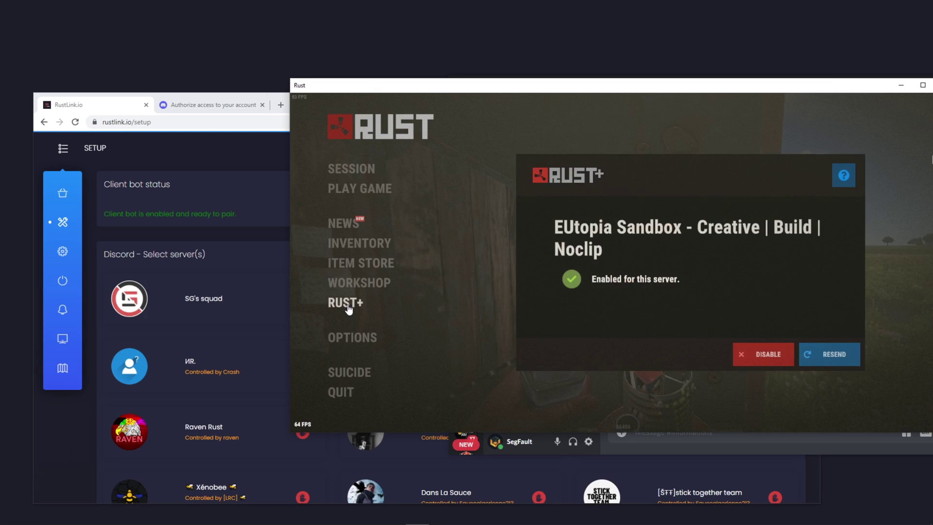
click(835, 360)
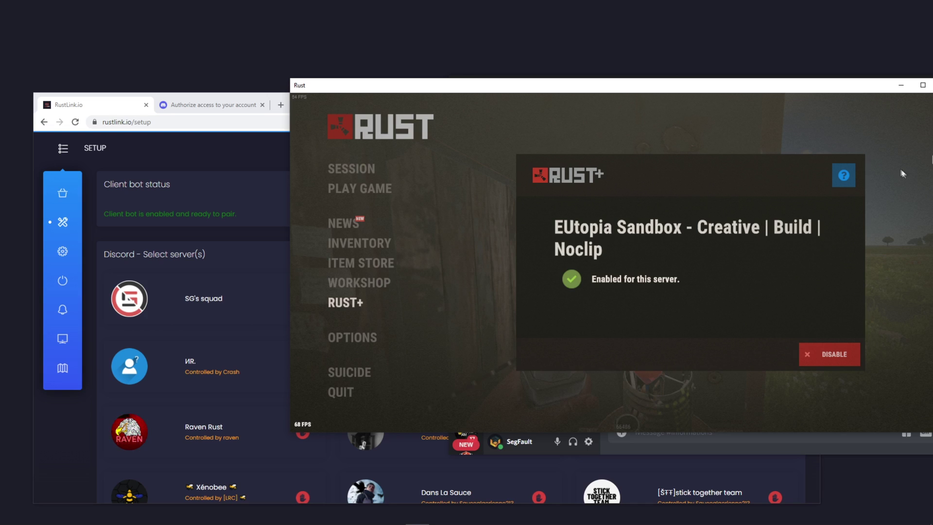
Step: Confirm EUtopia Sandbox is selected in rustLink and check Discord's #informations post
click(123, 113)
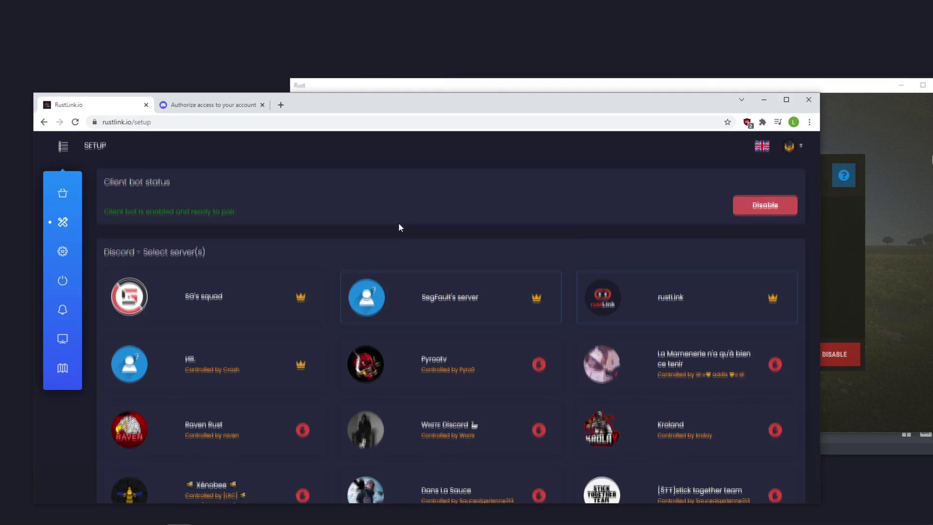
scroll(399, 223, down, 7)
scroll(523, 202, down, 2)
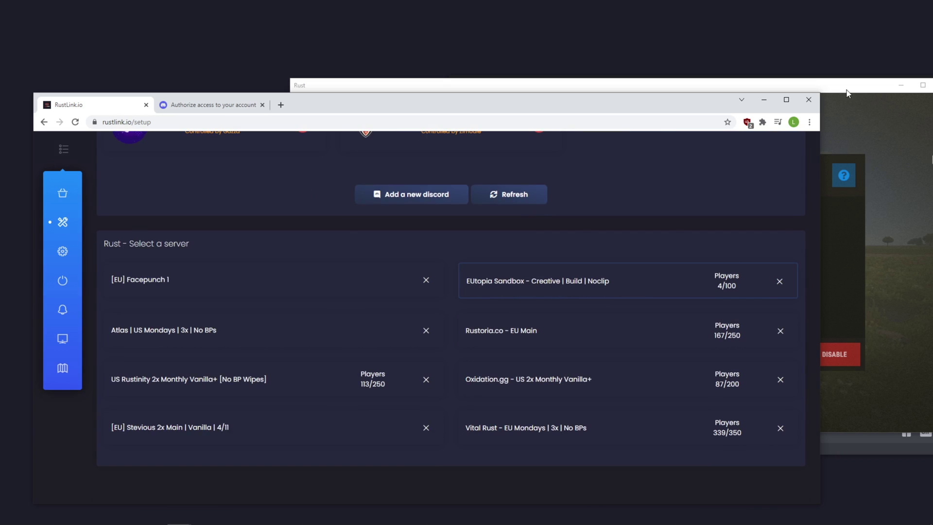
key(alt+Tab)
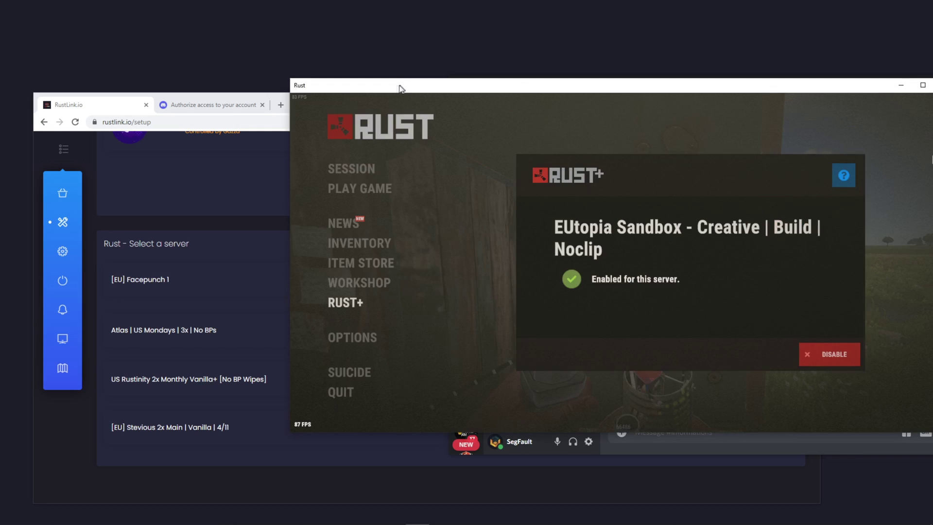
Step: Back in Rust, pair the smart switch with the Rust+ companion app
drag(404, 85, 311, 72)
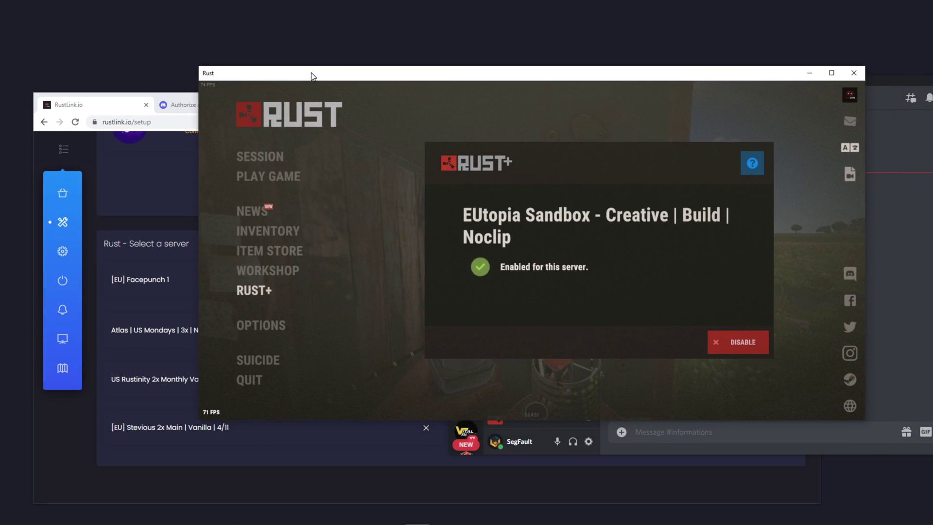
key(Escape)
key(s)
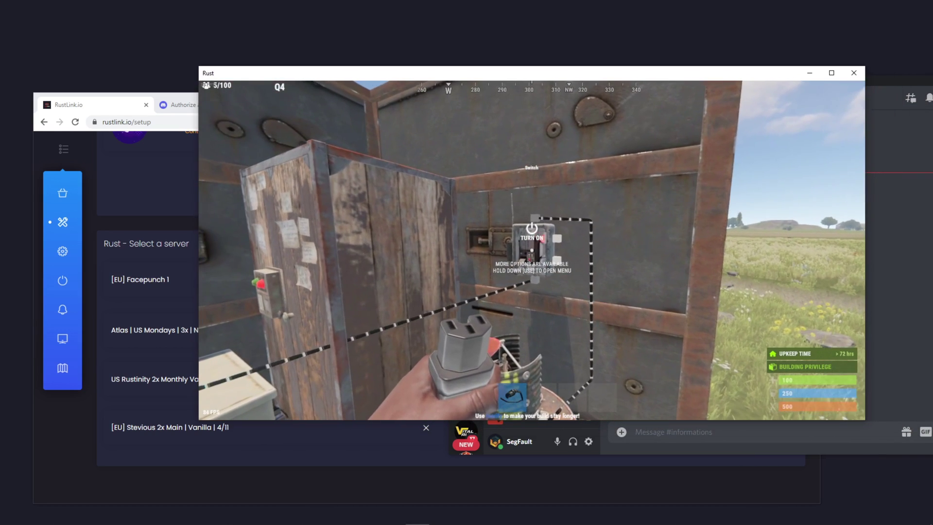
key(e)
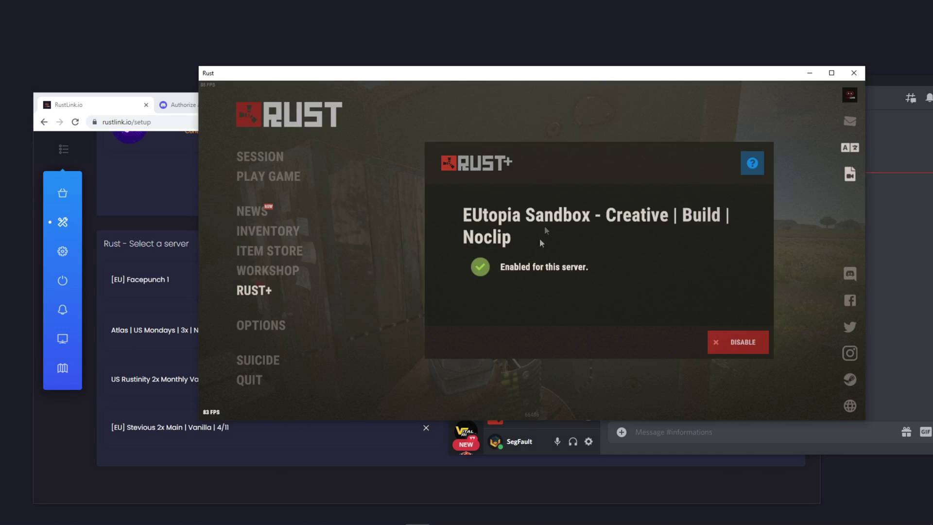
Step: Name the newly detected switch 'Turret' on the Switches page and set its command to !t
click(99, 104)
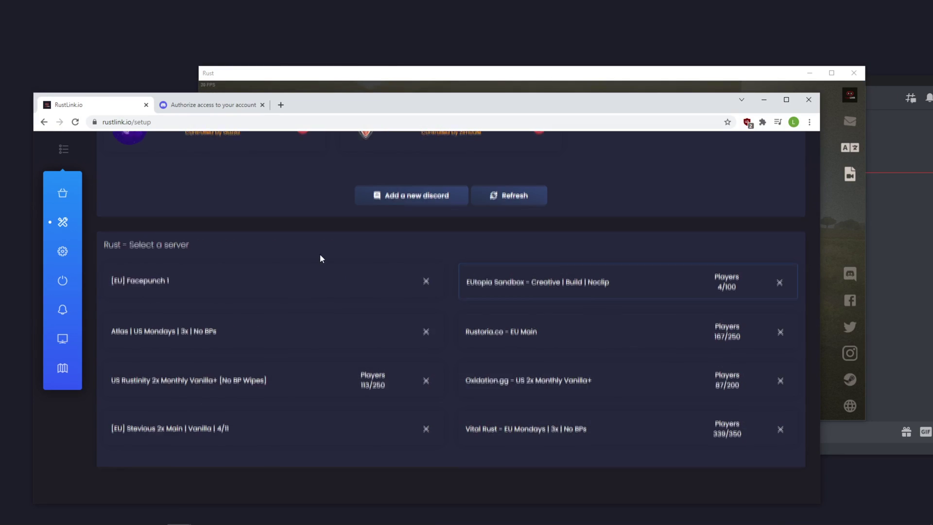
scroll(320, 253, up, 4)
mouse_move(73, 246)
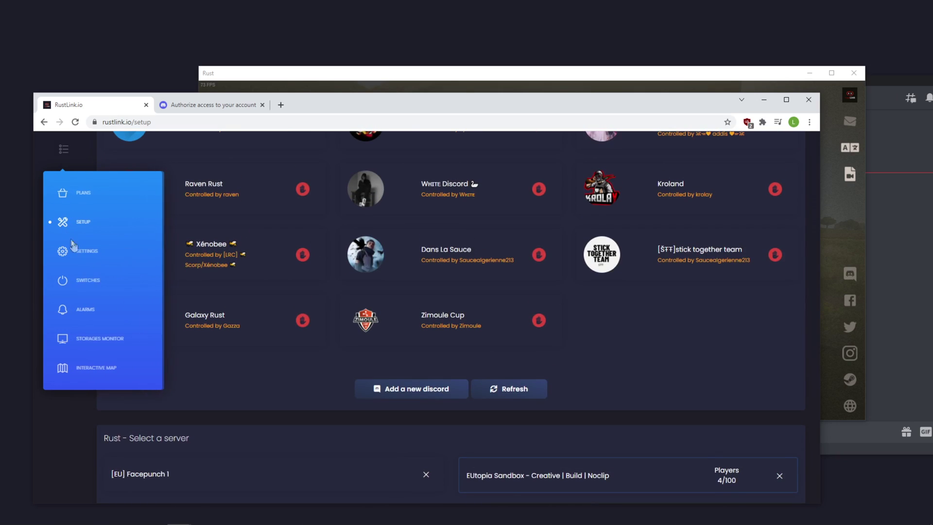
click(88, 281)
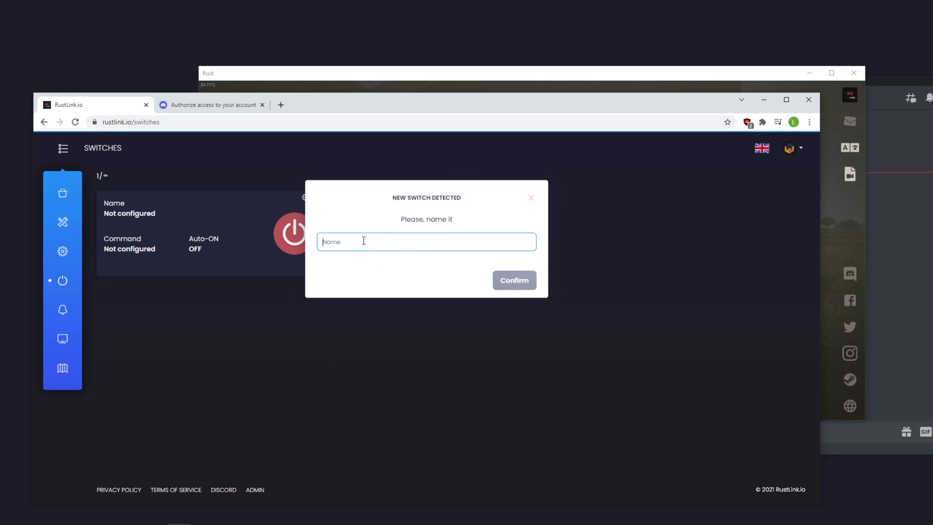
text(Turret)
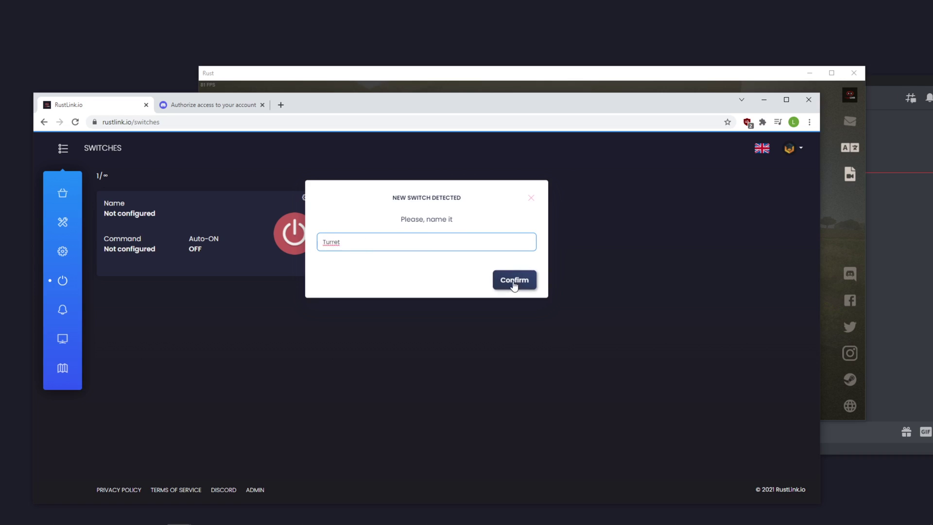
click(514, 286)
click(305, 198)
text(t)
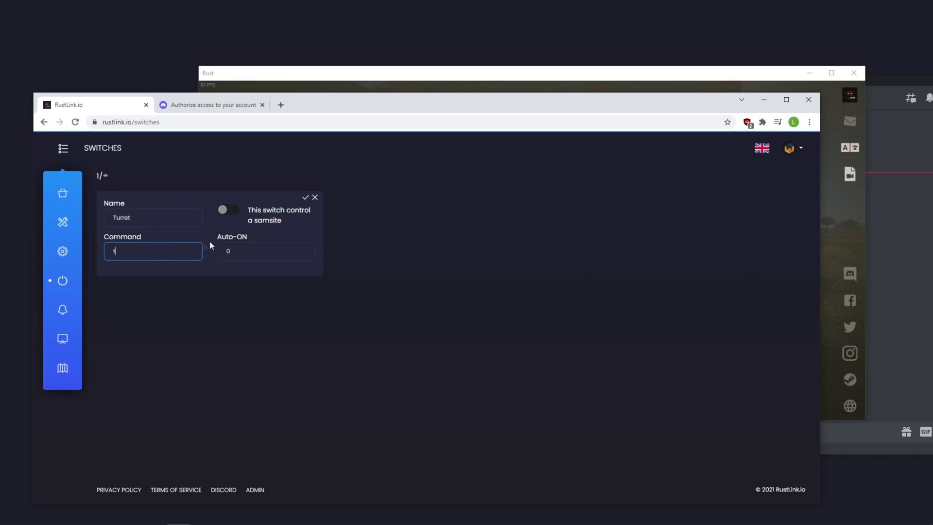
click(307, 199)
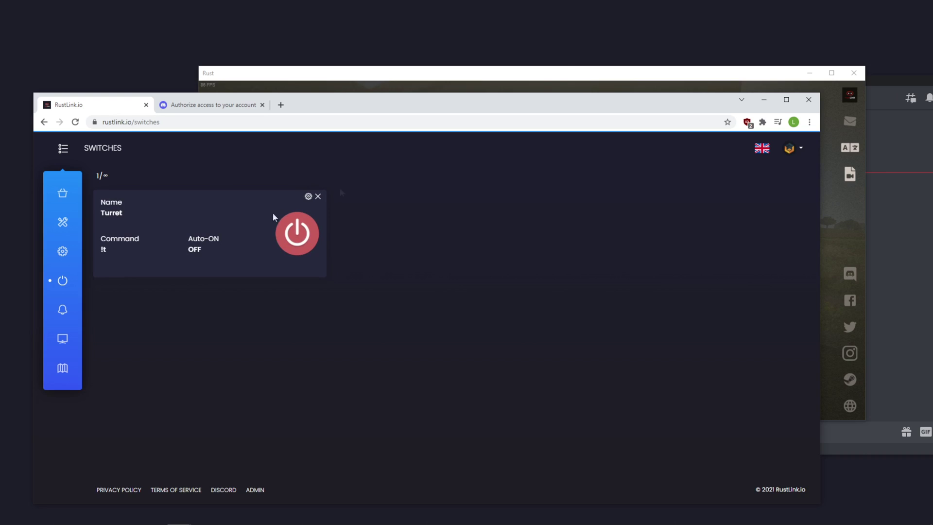
Step: Open Discord's #switches channel with the Turret card, then return to the Rust game
drag(515, 76, 440, 78)
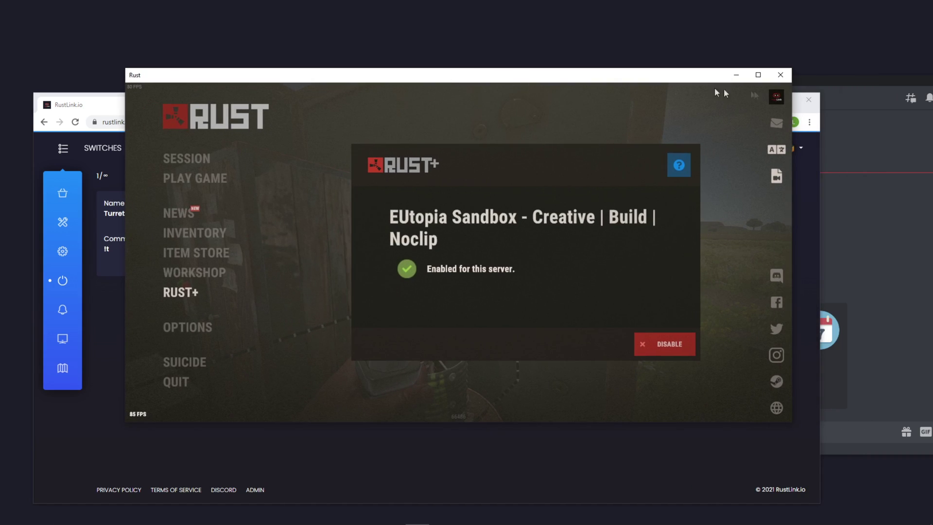
click(842, 86)
click(524, 319)
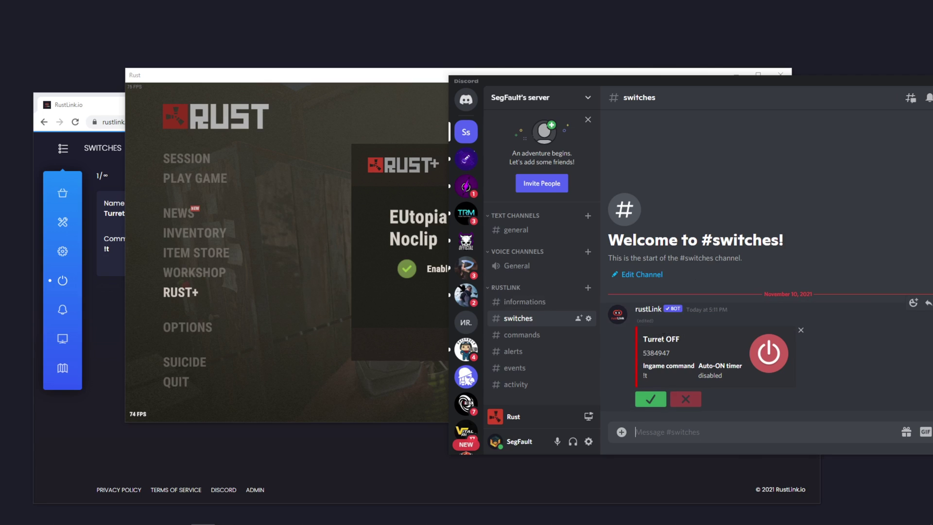
click(385, 338)
key(Escape)
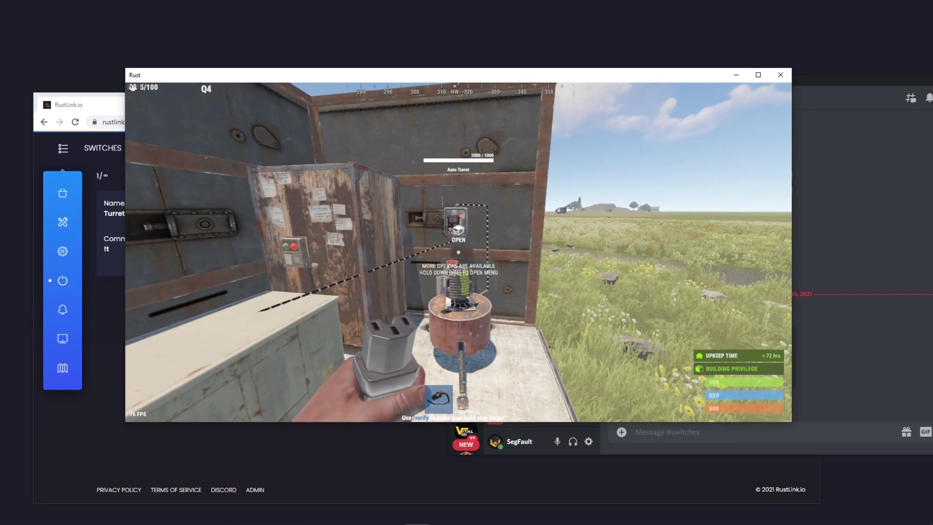
key(Tab)
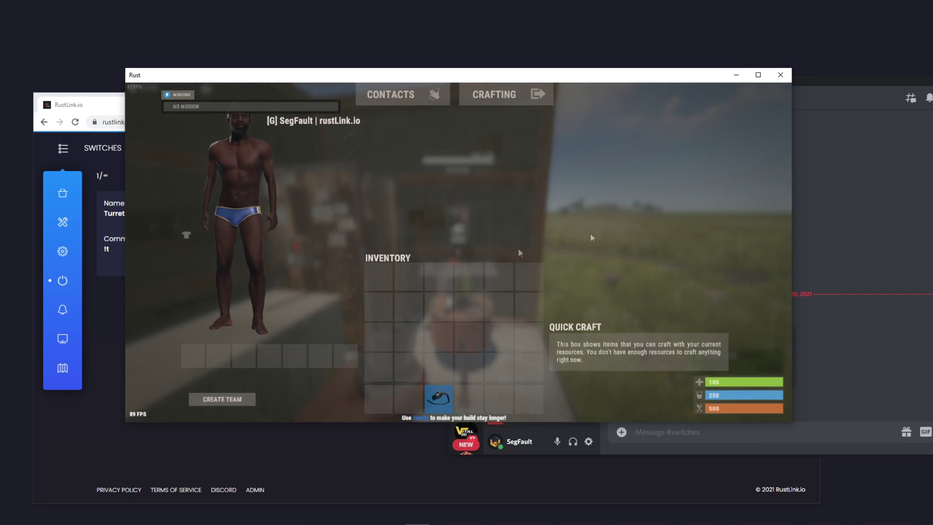
Step: Turn the Turret switch ON from Discord and watch the turret in game
click(837, 84)
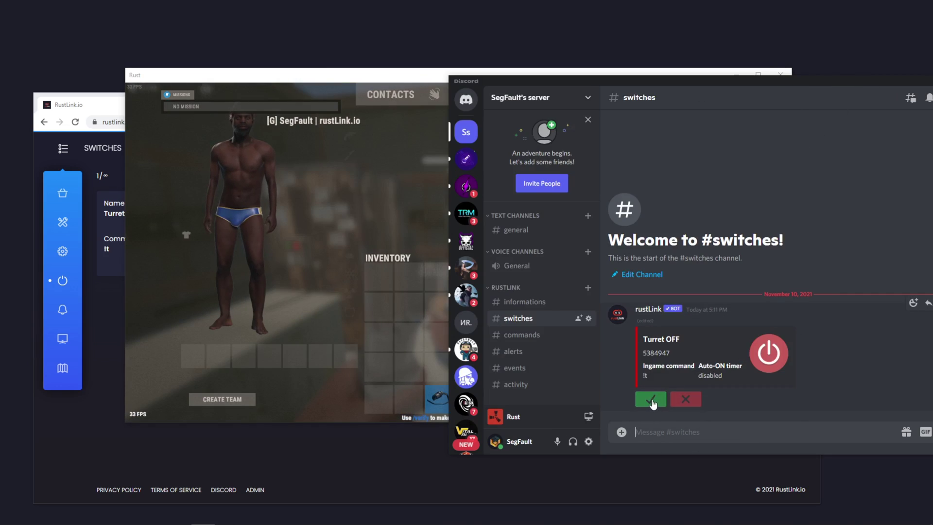
click(396, 343)
key(Tab)
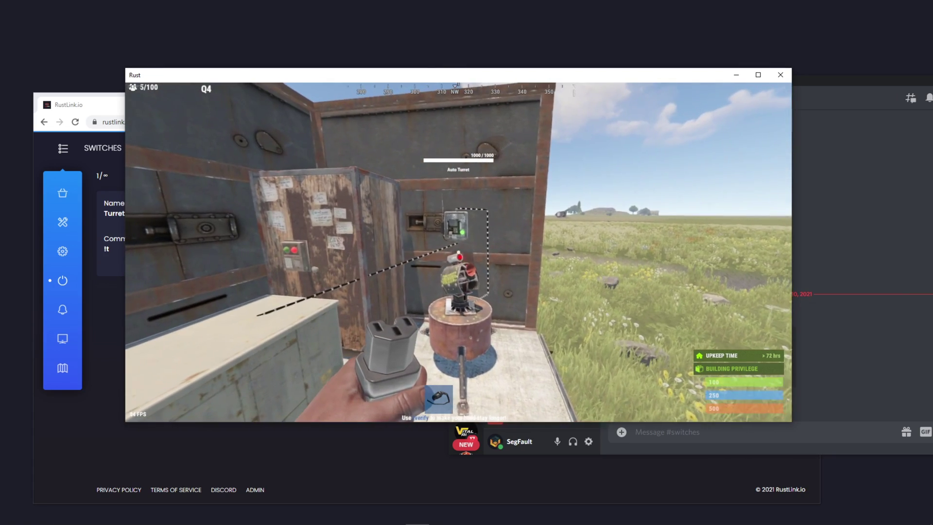
Step: Turn the Turret switch OFF again from Discord's Turret card
key(Tab)
click(806, 437)
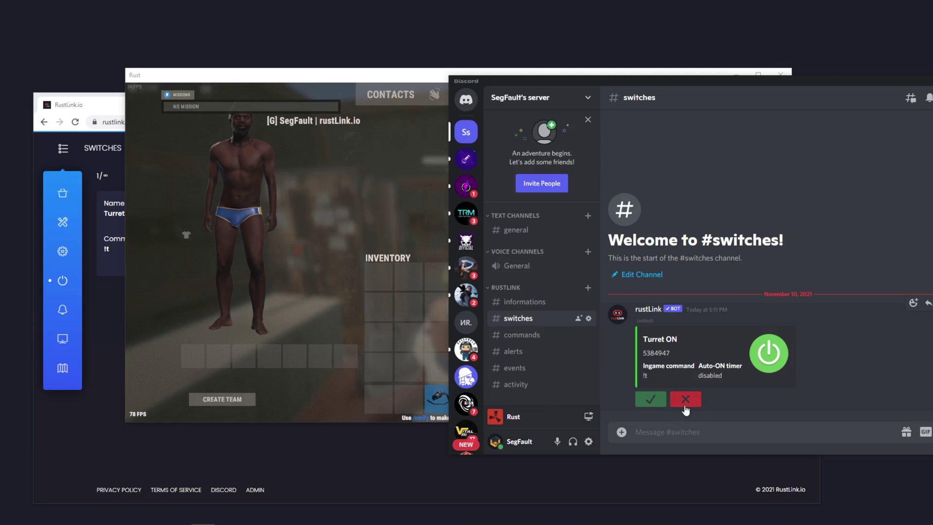
click(394, 325)
key(Tab)
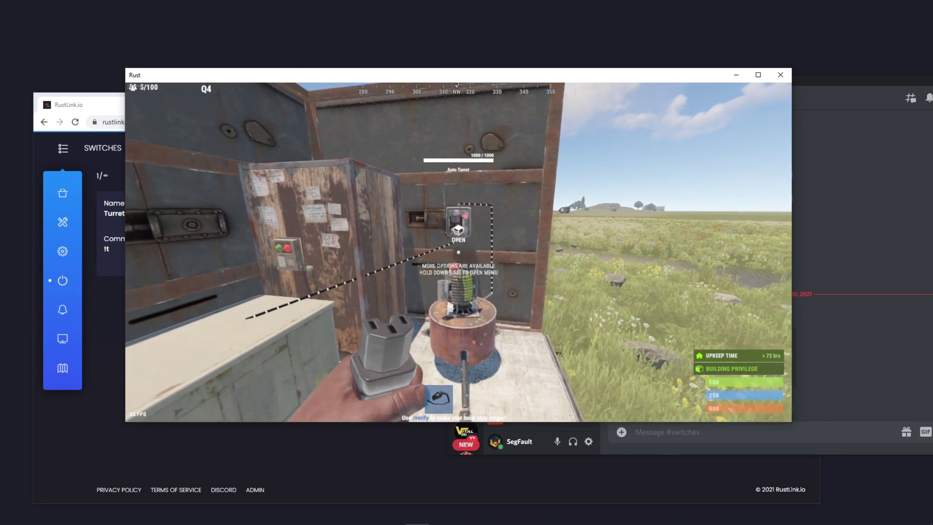
key(t)
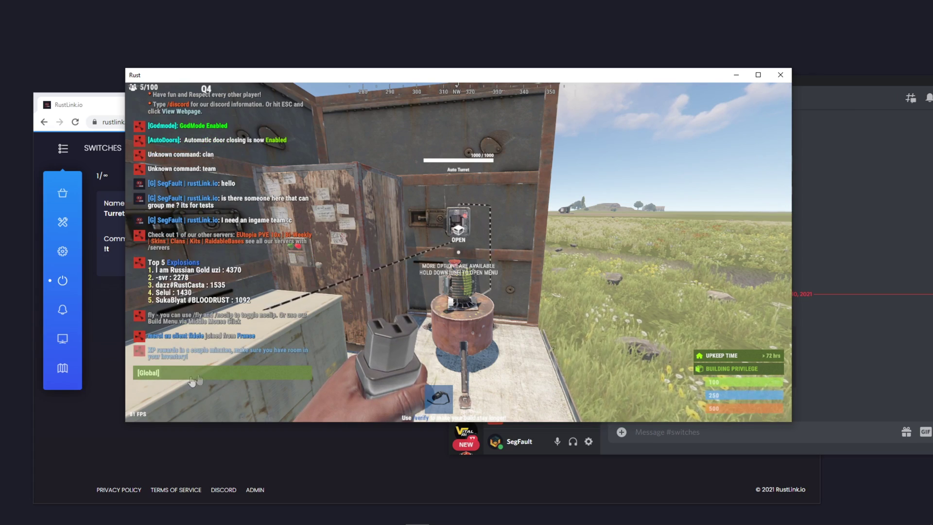
key(Escape)
key(s)
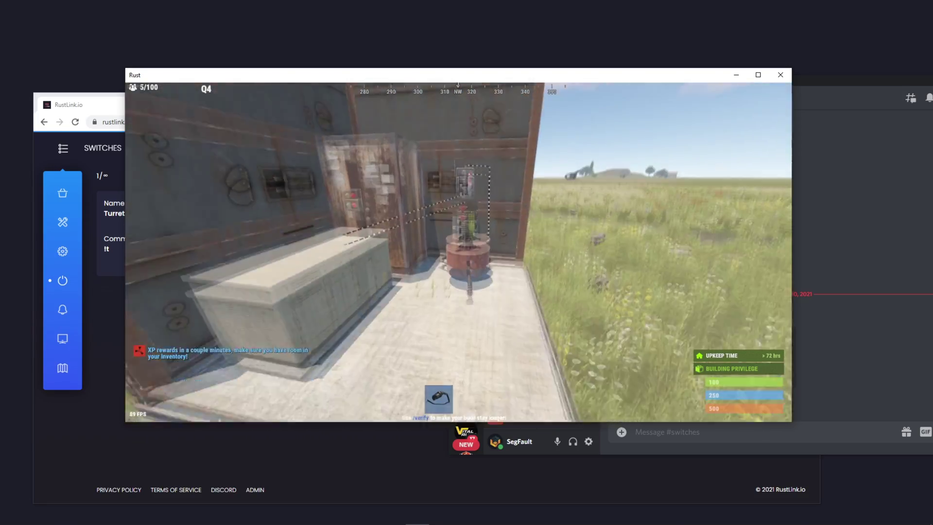
key(w)
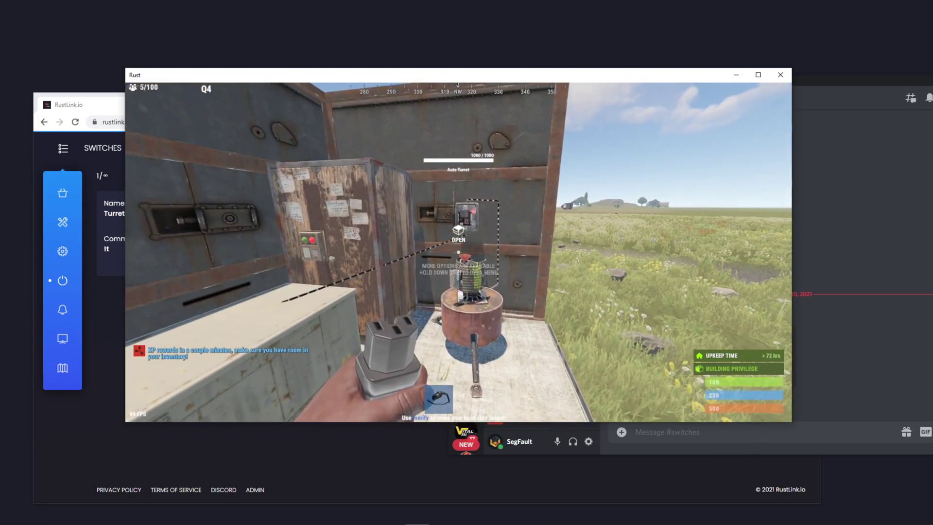